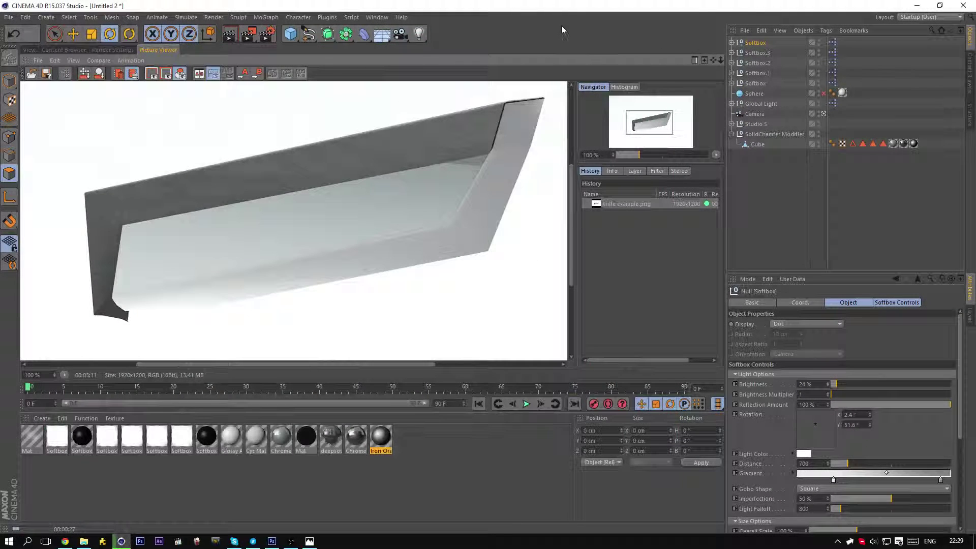
pyautogui.click(29, 49)
pyautogui.click(55, 50)
pyautogui.scroll(-3, 126, 161)
pyautogui.click(158, 134)
pyautogui.click(28, 50)
# Create a new scene and add a cube sized 20 cm in X and 250 cm in Z, with a reduced height.
pyautogui.hotkey('ctrl', 'n')
pyautogui.click(289, 36)
pyautogui.moveTo(786, 335); pyautogui.dragTo(735, 335)
pyautogui.click(780, 324)
pyautogui.write('20')
pyautogui.press('Return')
pyautogui.click(781, 345)
pyautogui.write('250')
pyautogui.press('Return')
# Display the model's shading with edge lines and increase the cube's segments across its width and height.
pyautogui.click(86, 64)
pyautogui.click(120, 89)
pyautogui.scroll(5, 327, 247)
pyautogui.click(861, 331)
pyautogui.click(837, 335)
pyautogui.click(861, 323)
# Make the cube editable and switch to edge editing in the Right view.
pyautogui.moveTo(713, 61)
pyautogui.mouseDown()
pyautogui.moveTo(659, 50)
pyautogui.moveTo(713, 61)
pyautogui.mouseUp()
pyautogui.moveTo(712, 60); pyautogui.dragTo(642, 122)
pyautogui.middleClick(523, 189)
pyautogui.middleClick(320, 260)
pyautogui.press('c')
pyautogui.scroll(4, 383, 228)
pyautogui.scroll(2, 214, 196)
pyautogui.scroll(2, 434, 237)
pyautogui.click(9, 173)
pyautogui.click(6, 156)
# Select the horizontal edge loop running around the middle of the cube.
pyautogui.click(70, 17)
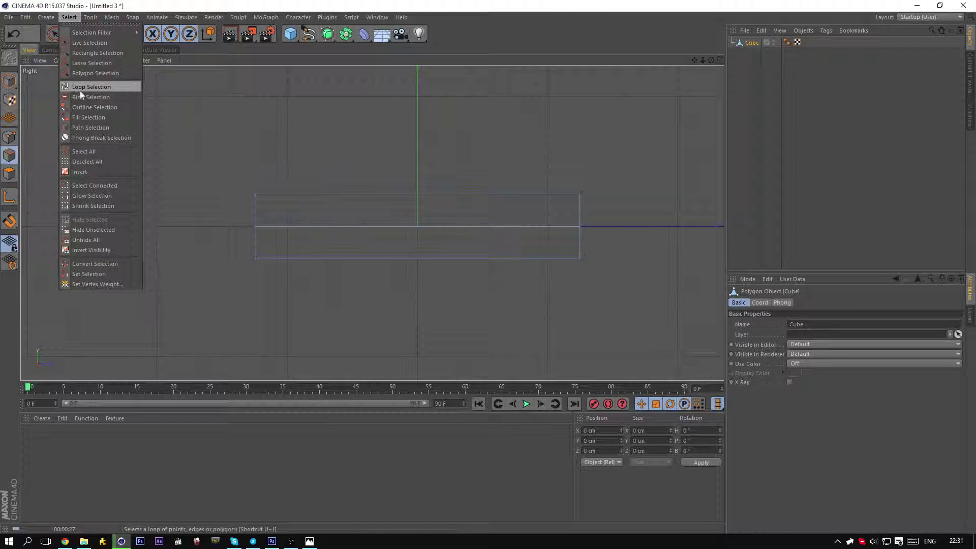
pyautogui.click(84, 89)
pyautogui.click(278, 227)
pyautogui.click(73, 34)
pyautogui.moveTo(418, 186); pyautogui.dragTo(414, 163)
pyautogui.hotkey('ctrl', 'z')
pyautogui.hotkey('ctrl', 'z')
# Set the Y position of the cube's middle edge loop to 15 cm.
pyautogui.click(604, 441)
pyautogui.write('15')
pyautogui.click(717, 463)
pyautogui.click(608, 164)
# Cut a vertical line through the whole cube at about Z 100 cm with the Knife, without restricting it to the selection or visible parts.
pyautogui.click(9, 138)
pyautogui.click(9, 155)
pyautogui.press('k')
pyautogui.press('k')
pyautogui.click(792, 329)
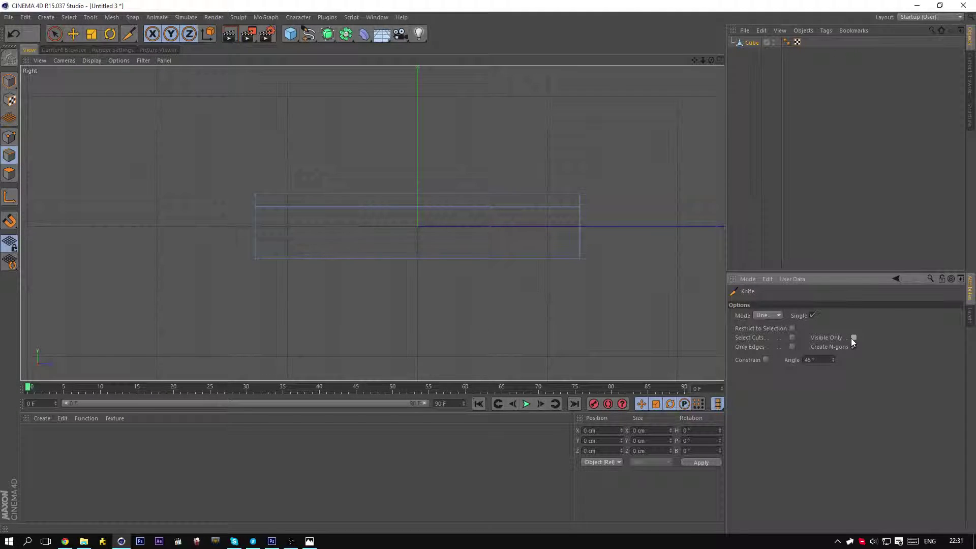
pyautogui.moveTo(548, 194); pyautogui.dragTo(548, 260)
pyautogui.middleClick(585, 285)
pyautogui.middleClick(284, 177)
pyautogui.moveTo(710, 59); pyautogui.dragTo(682, 31)
pyautogui.moveTo(383, 228); pyautogui.dragTo(382, 226)
# Select the bottom points of the vertical cut, including hidden ones, and move them slightly up and toward the nearer end.
pyautogui.middleClick(509, 272)
pyautogui.middleClick(297, 289)
pyautogui.click(54, 34)
pyautogui.click(9, 144)
pyautogui.click(19, 135)
pyautogui.click(825, 343)
pyautogui.click(547, 259)
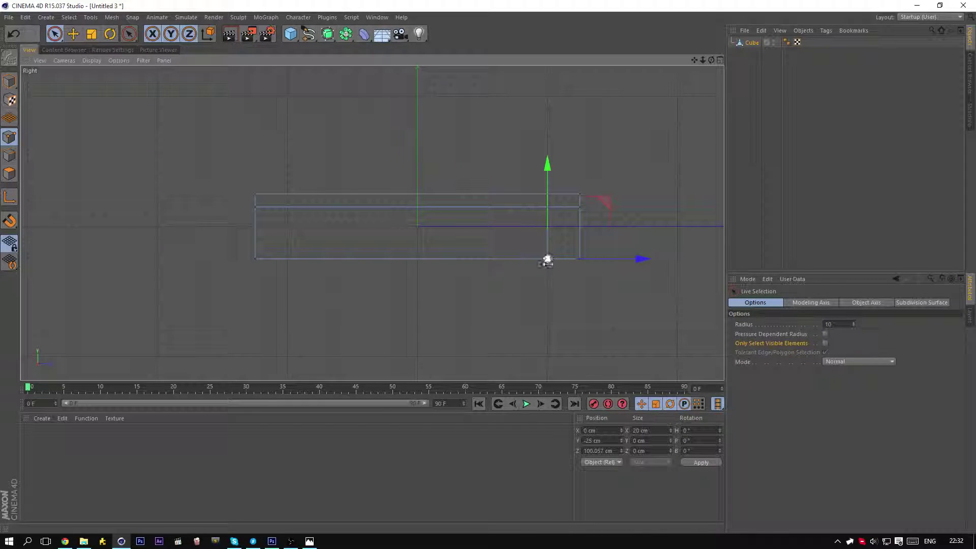
pyautogui.moveTo(547, 221); pyautogui.dragTo(546, 213)
pyautogui.moveTo(602, 246); pyautogui.dragTo(610, 249)
pyautogui.click(411, 278)
# Move the bottom corner points at the negative Z end inward to Z -95 cm.
pyautogui.click(255, 259)
pyautogui.moveTo(346, 259); pyautogui.dragTo(385, 259)
pyautogui.moveTo(293, 203)
pyautogui.mouseDown()
pyautogui.moveTo(293, 187)
pyautogui.moveTo(287, 204)
pyautogui.mouseUp()
pyautogui.click(490, 275)
# Select points at the slanted tip in the perspective view and scale them narrower along X.
pyautogui.middleClick(554, 296)
pyautogui.middleClick(283, 159)
pyautogui.moveTo(712, 60); pyautogui.dragTo(383, 227)
pyautogui.moveTo(623, 145); pyautogui.dragTo(647, 127)
pyautogui.moveTo(711, 58); pyautogui.dragTo(656, 104)
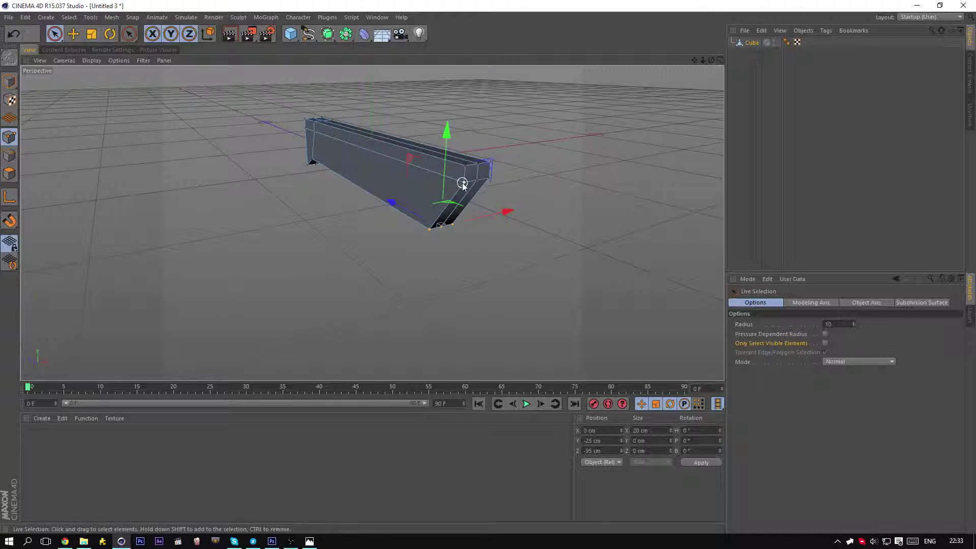
pyautogui.keyDown('shift'); pyautogui.moveTo(497, 183); pyautogui.dragTo(591, 183); pyautogui.keyUp('shift')
pyautogui.keyDown('shift'); pyautogui.click(469, 168); pyautogui.keyUp('shift')
pyautogui.press('t')
pyautogui.press('space')
pyautogui.press('t')
pyautogui.moveTo(519, 191); pyautogui.dragTo(484, 194)
pyautogui.moveTo(711, 60); pyautogui.dragTo(610, 91)
pyautogui.keyDown('alt'); pyautogui.moveTo(458, 198); pyautogui.dragTo(599, 121); pyautogui.keyUp('alt')
pyautogui.click(532, 181)
# Select the centre edges along the blade's slanted tip and underside and move them outward to form the cutting edge.
pyautogui.click(8, 158)
pyautogui.scroll(3, 511, 220)
pyautogui.click(467, 147)
pyautogui.keyDown('shift'); pyautogui.click(443, 188); pyautogui.keyUp('shift')
pyautogui.click(73, 34)
pyautogui.moveTo(392, 178); pyautogui.dragTo(402, 181)
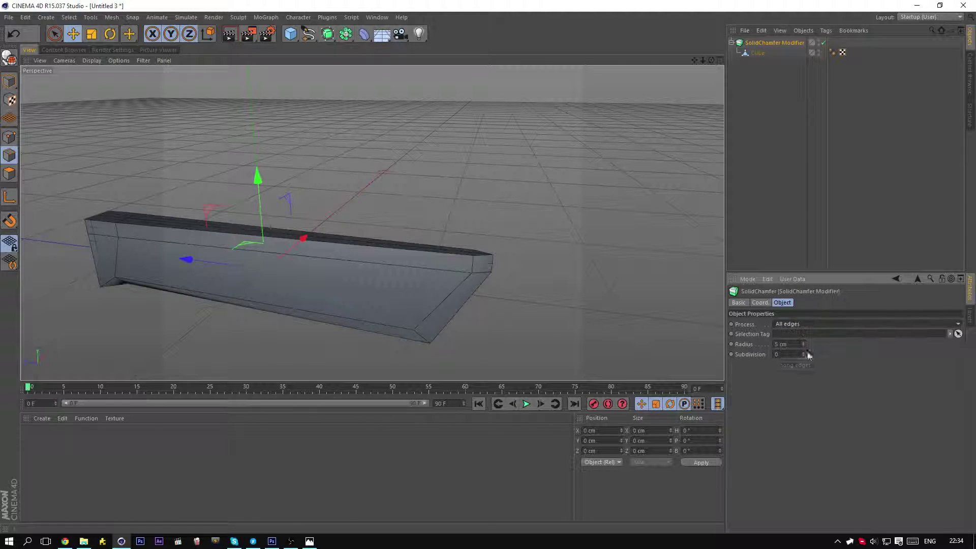
# Set the SolidChamfer's subdivision to 3 and its radius to 1 cm, rendering the view to check the edges.
pyautogui.hotkey('ctrl', 'r')
pyautogui.click(803, 353)
pyautogui.click(802, 353)
pyautogui.click(803, 352)
pyautogui.click(803, 352)
pyautogui.click(803, 356)
pyautogui.hotkey('ctrl', 'r')
pyautogui.moveTo(803, 345)
pyautogui.mouseDown()
pyautogui.moveTo(803, 329)
pyautogui.moveTo(803, 353)
pyautogui.moveTo(804, 342)
pyautogui.mouseUp()
pyautogui.hotkey('ctrl', 'r')
# Render the chamfered knife from several angles to examine how its edges are rounded.
pyautogui.moveTo(710, 61); pyautogui.dragTo(386, 265)
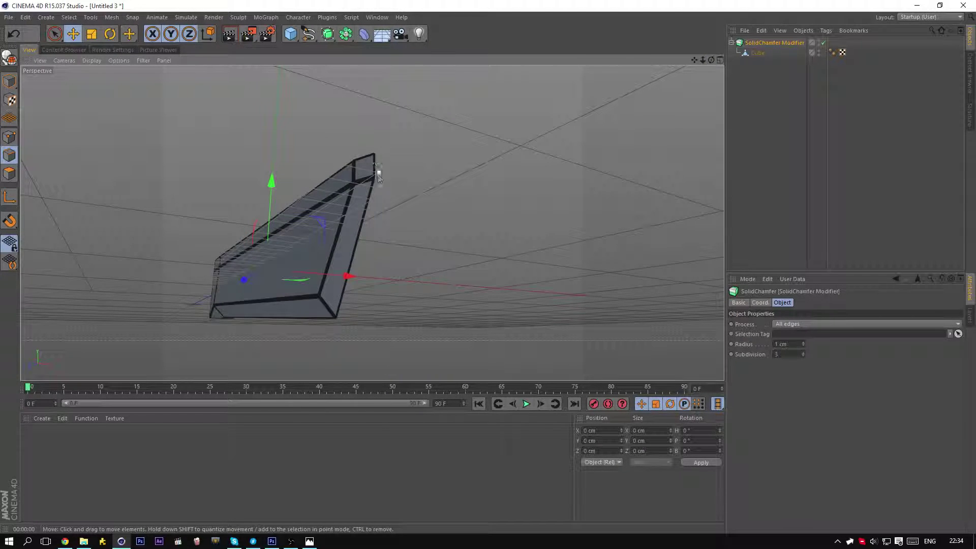
pyautogui.hotkey('ctrl', 'r')
pyautogui.moveTo(711, 60); pyautogui.dragTo(265, 269)
pyautogui.hotkey('ctrl', 'r')
pyautogui.click(765, 98)
pyautogui.moveTo(711, 60); pyautogui.dragTo(712, 60)
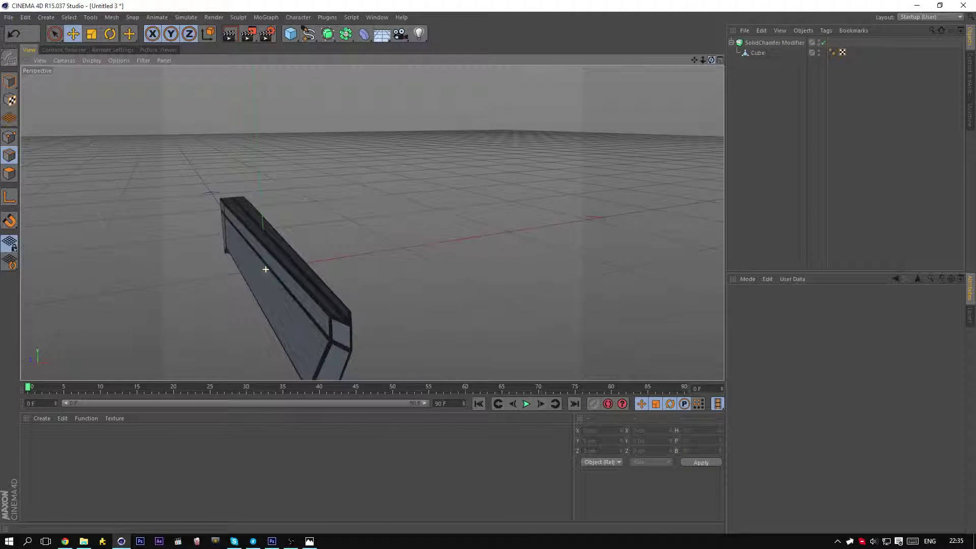
pyautogui.moveTo(266, 270); pyautogui.dragTo(265, 269)
pyautogui.keyDown('alt'); pyautogui.moveTo(265, 269); pyautogui.dragTo(266, 268); pyautogui.keyUp('alt')
# Select the edges of the cube under the chamfer modifier and store them as an edge selection.
pyautogui.click(761, 52)
pyautogui.click(249, 199)
pyautogui.hotkey('ctrl', 'a')
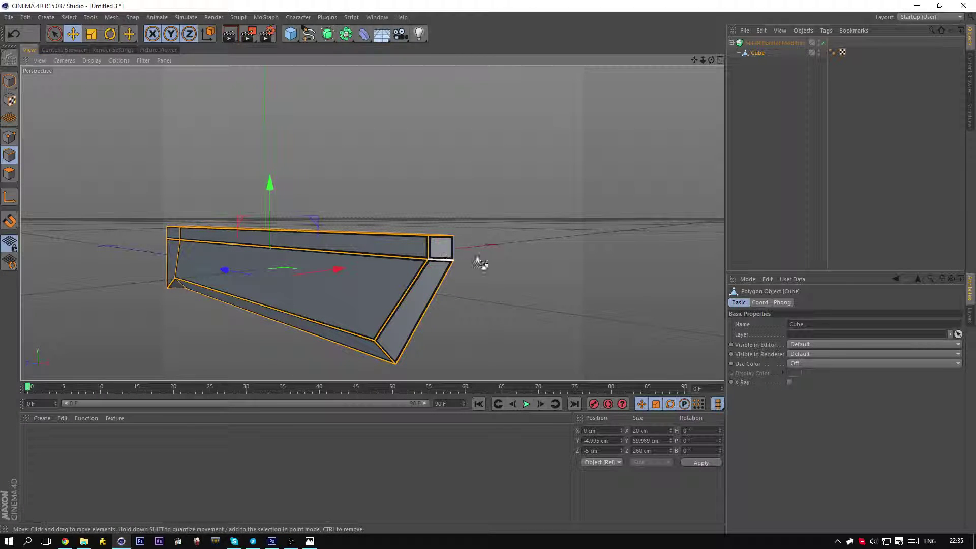
pyautogui.moveTo(711, 60); pyautogui.dragTo(565, 42)
pyautogui.keyDown('ctrl'); pyautogui.click(152, 329); pyautogui.keyUp('ctrl')
pyautogui.moveTo(711, 60); pyautogui.dragTo(803, 55)
pyautogui.keyDown('alt'); pyautogui.moveTo(271, 270); pyautogui.dragTo(272, 267); pyautogui.keyUp('alt')
pyautogui.click(66, 18)
pyautogui.click(93, 278)
# Set the SolidChamfer to process edges from a selection tag, assign the stored Edge Selection, and render the view.
pyautogui.click(770, 42)
pyautogui.click(797, 325)
pyautogui.click(849, 345)
pyautogui.moveTo(826, 323); pyautogui.dragTo(834, 335)
pyautogui.hotkey('ctrl', 'r')
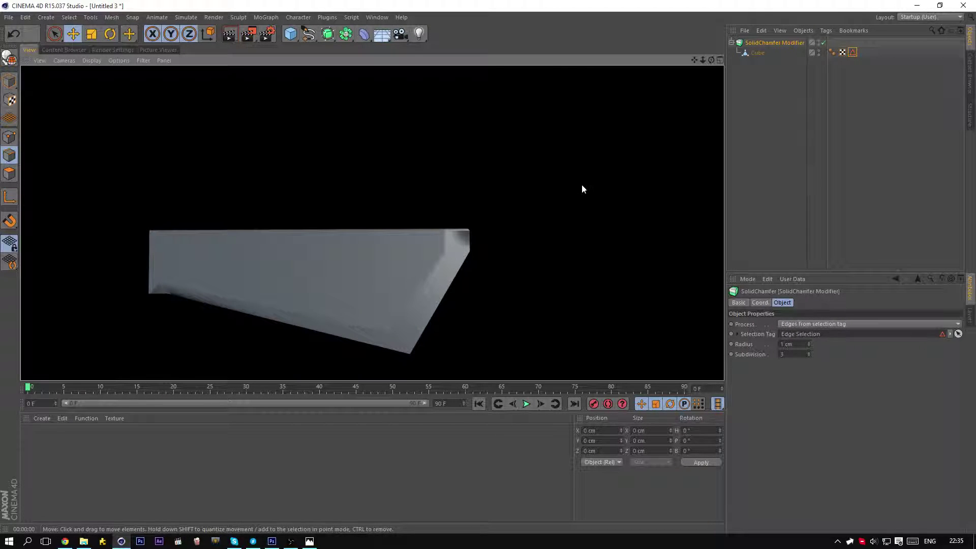
pyautogui.moveTo(711, 60); pyautogui.dragTo(686, 79)
pyautogui.hotkey('ctrl', 'r')
pyautogui.click(731, 185)
# Recall the stored edge selection, adjust the edges at the blade's underside and far end, update the tag, and render the view.
pyautogui.click(853, 53)
pyautogui.doubleClick(853, 52)
pyautogui.keyDown('shift'); pyautogui.click(404, 327); pyautogui.keyUp('shift')
pyautogui.moveTo(711, 60); pyautogui.dragTo(462, 32)
pyautogui.keyDown('shift'); pyautogui.click(135, 237); pyautogui.keyUp('shift')
pyautogui.click(69, 18)
pyautogui.click(98, 270)
pyautogui.click(584, 280)
pyautogui.moveTo(711, 60); pyautogui.dragTo(869, 70)
pyautogui.hotkey('ctrl', 'r')
pyautogui.click(767, 183)
# Adjust the stored edge selection at the upper tip edge, update the tag, and render the view.
pyautogui.scroll(8, 496, 261)
pyautogui.click(853, 51)
pyautogui.keyDown('shift'); pyautogui.click(438, 235); pyautogui.keyUp('shift')
pyautogui.click(69, 17)
pyautogui.click(76, 274)
pyautogui.scroll(-8, 469, 277)
pyautogui.moveTo(701, 62); pyautogui.dragTo(581, 163)
pyautogui.hotkey('ctrl', 'r')
# Switch to polygon editing and try to select the faces of the knife's upper band with Live Selection.
pyautogui.moveTo(711, 60)
pyautogui.mouseDown()
pyautogui.moveTo(682, 67)
pyautogui.moveTo(651, 30)
pyautogui.moveTo(590, 36)
pyautogui.moveTo(620, 21)
pyautogui.mouseUp()
pyautogui.keyDown('alt'); pyautogui.moveTo(232, 261); pyautogui.dragTo(232, 257); pyautogui.keyUp('alt')
pyautogui.moveTo(695, 60); pyautogui.dragTo(653, 70)
pyautogui.scroll(-1, 460, 191)
pyautogui.scroll(-1, 700, 140)
pyautogui.click(10, 174)
pyautogui.click(54, 34)
pyautogui.moveTo(222, 210)
pyautogui.mouseDown()
pyautogui.moveTo(249, 206)
pyautogui.moveTo(220, 231)
pyautogui.mouseUp()
pyautogui.click(149, 269)
pyautogui.click(508, 219)
pyautogui.scroll(5, 571, 220)
pyautogui.scroll(6, 560, 220)
pyautogui.click(467, 145)
# Make the SolidChamfer object editable and select the polygons of the knife's upper band and top.
pyautogui.click(757, 43)
pyautogui.press('c')
pyautogui.click(495, 240)
pyautogui.moveTo(496, 240); pyautogui.dragTo(579, 247)
pyautogui.moveTo(508, 215)
pyautogui.mouseDown()
pyautogui.moveTo(563, 192)
pyautogui.moveTo(558, 207)
pyautogui.moveTo(565, 195)
pyautogui.mouseUp()
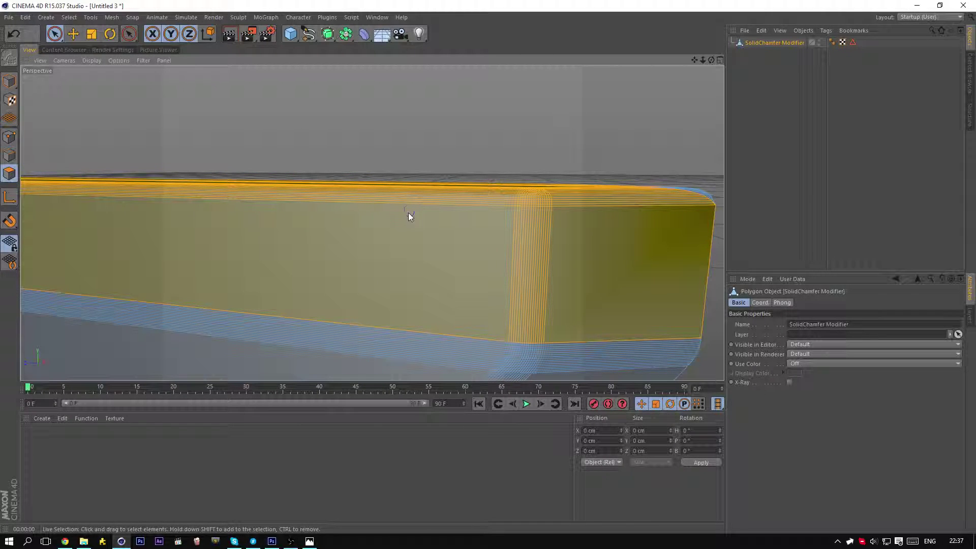